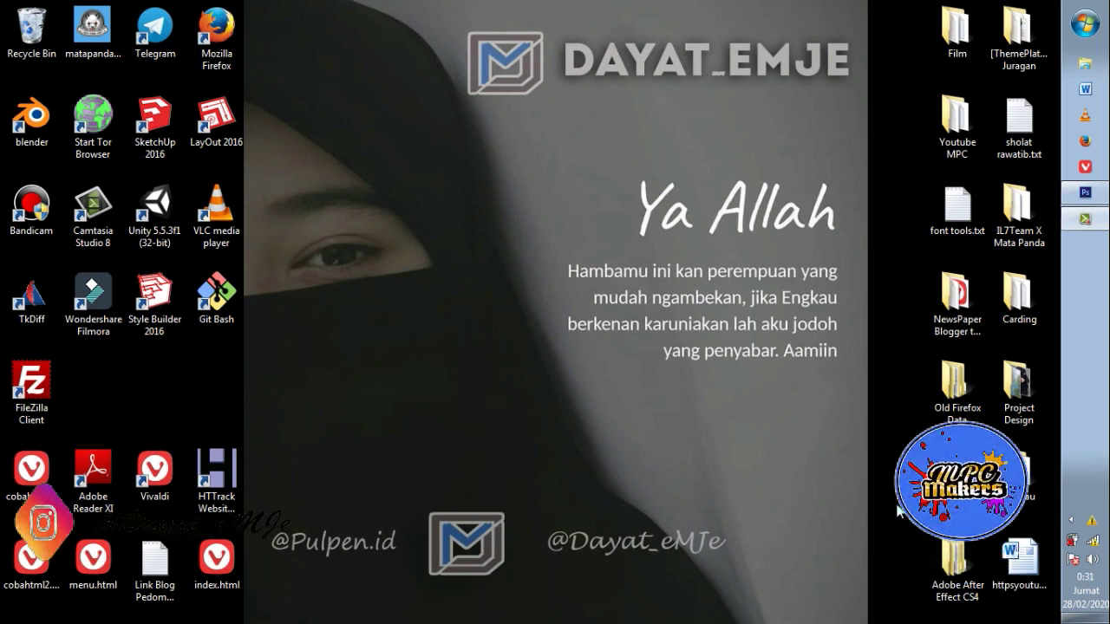
Return to the cover fix 3.psd design, select the MALAIKAT MAUT title layer, and open the File menu.
click(1072, 207)
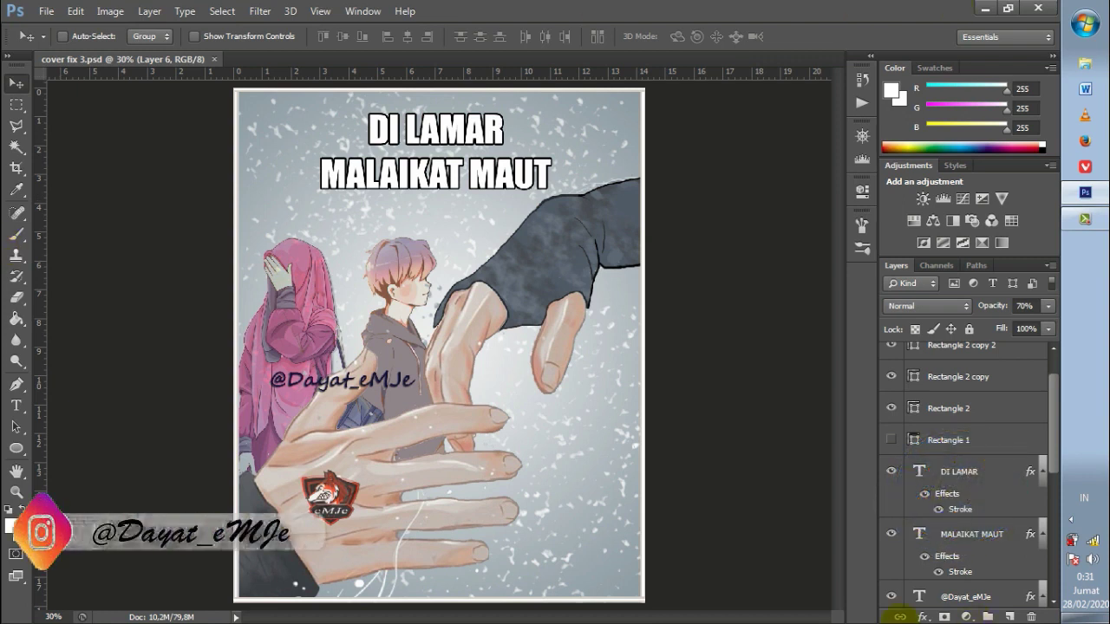
click(941, 559)
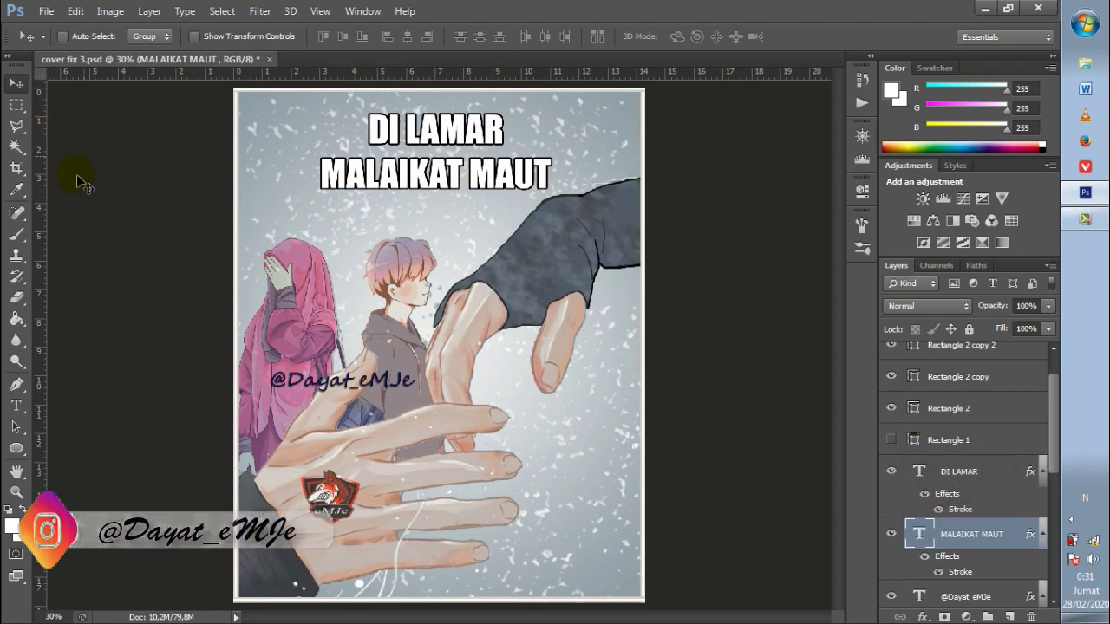
click(47, 13)
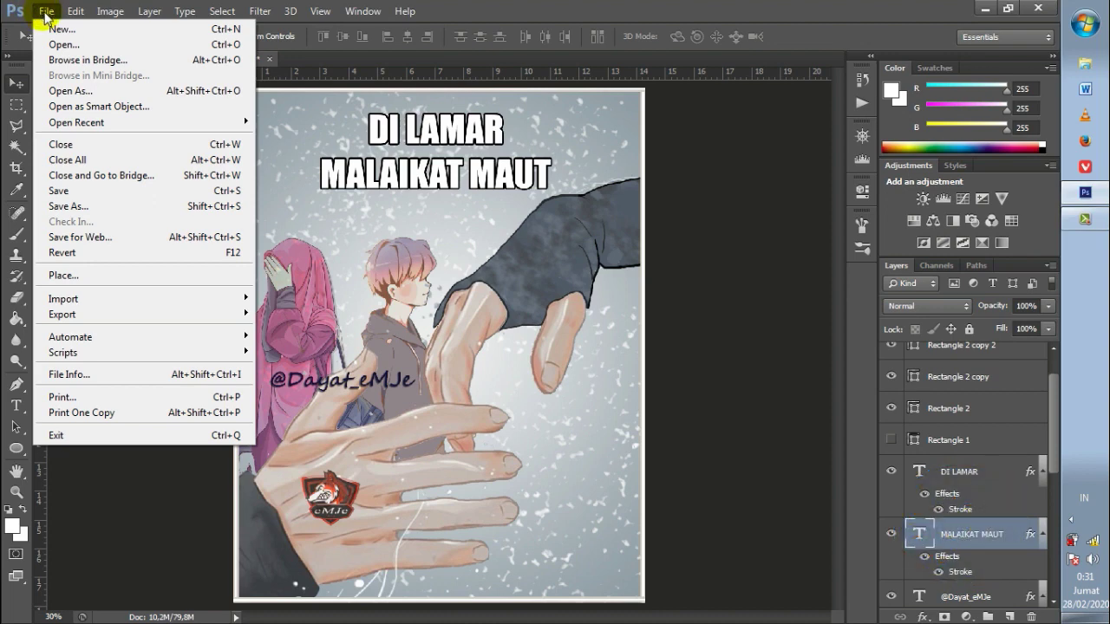
Start a Save As of the cover, showing the LOGO folder and cover fix 3.psd.
click(80, 209)
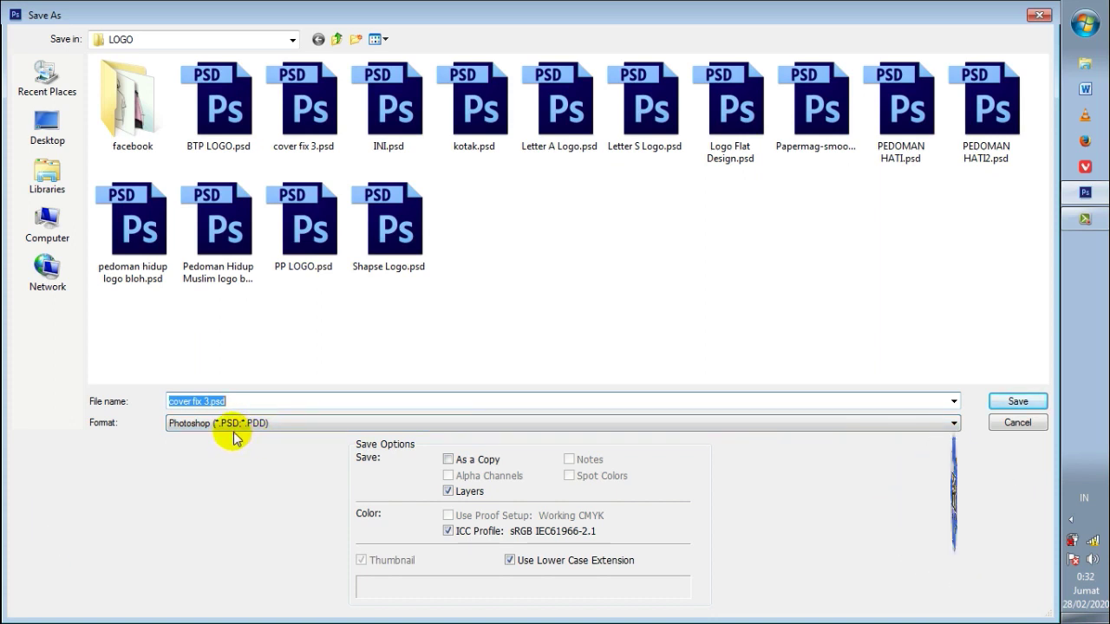
Set the save format to Photoshop PDF so the file name becomes cover fix 3.pdf.
click(233, 434)
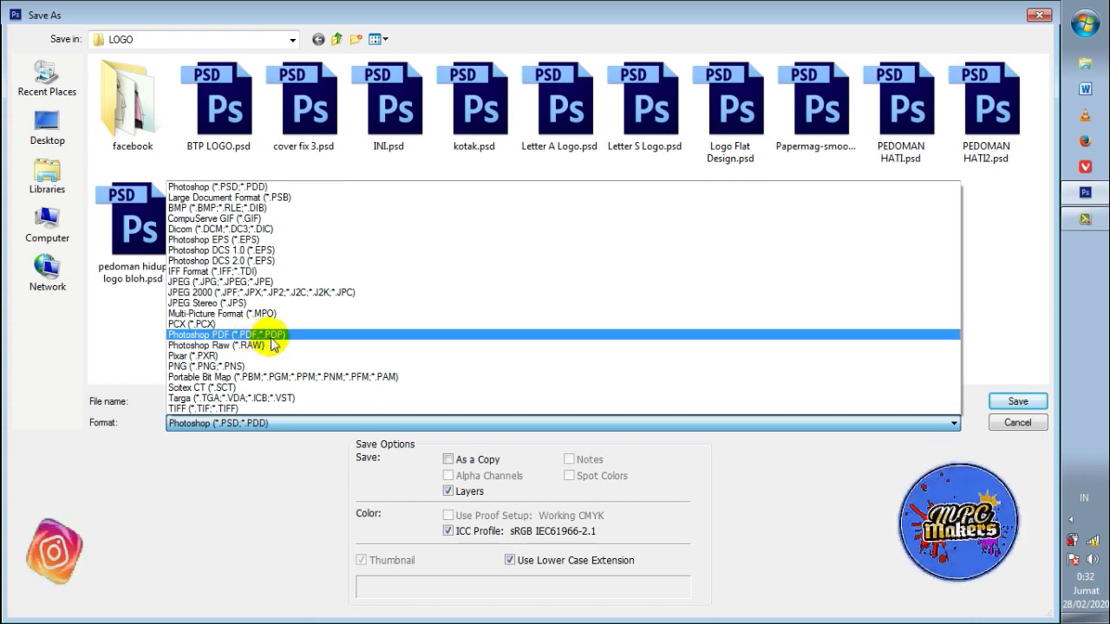
click(272, 336)
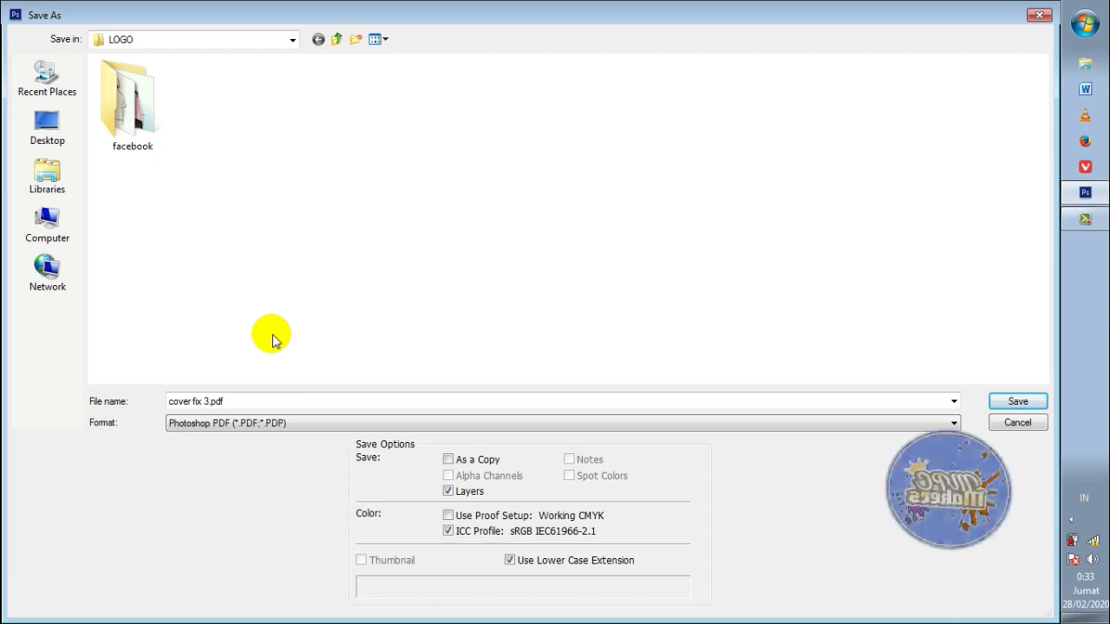
click(188, 424)
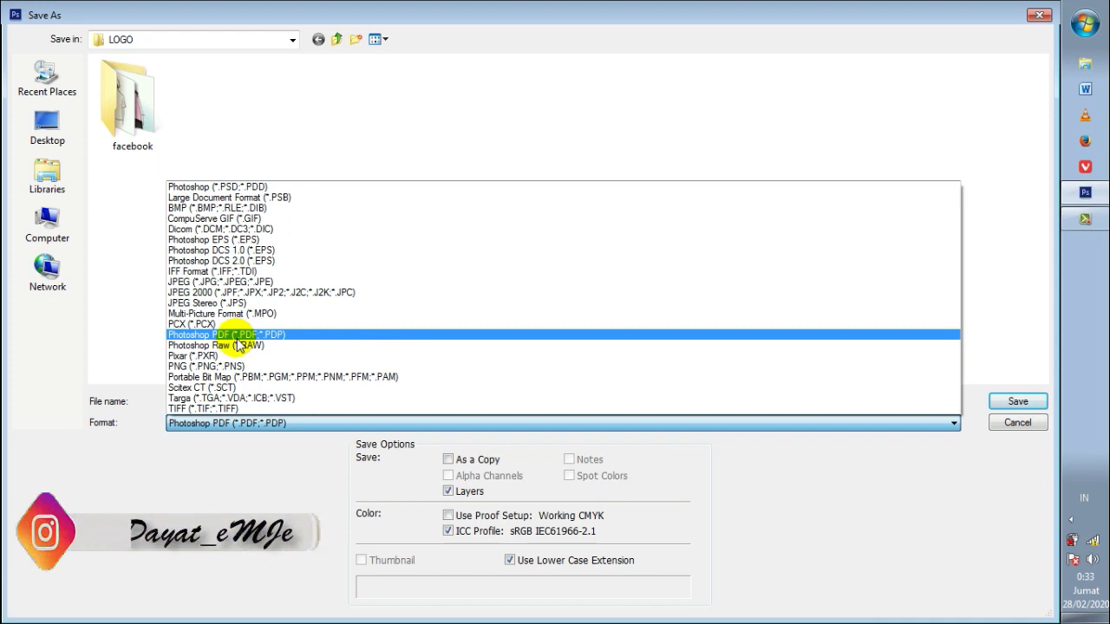
click(236, 338)
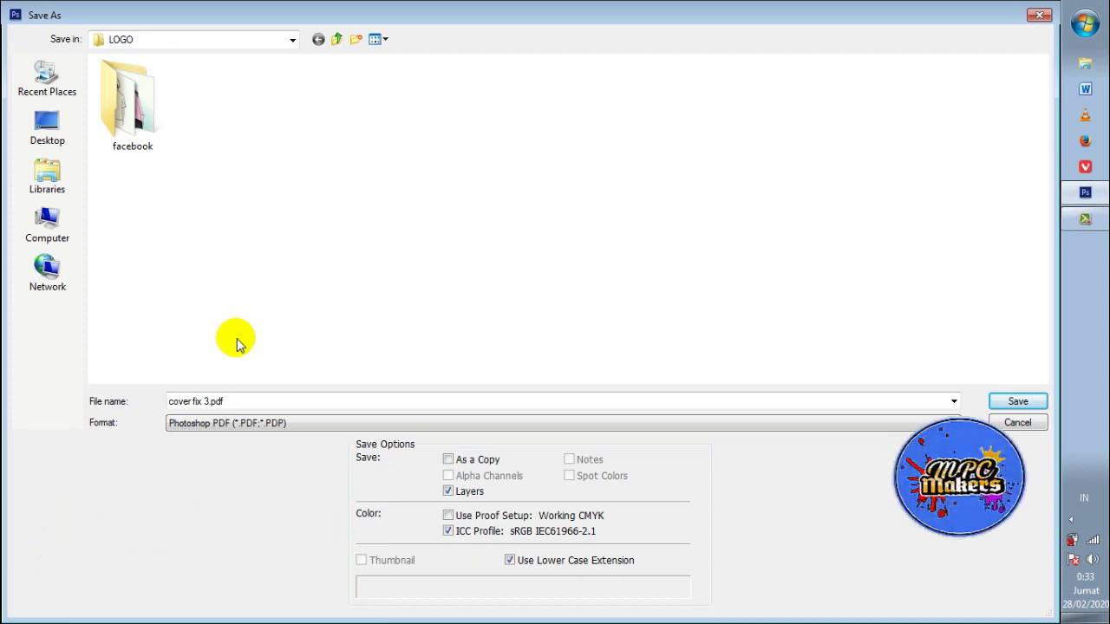
click(232, 424)
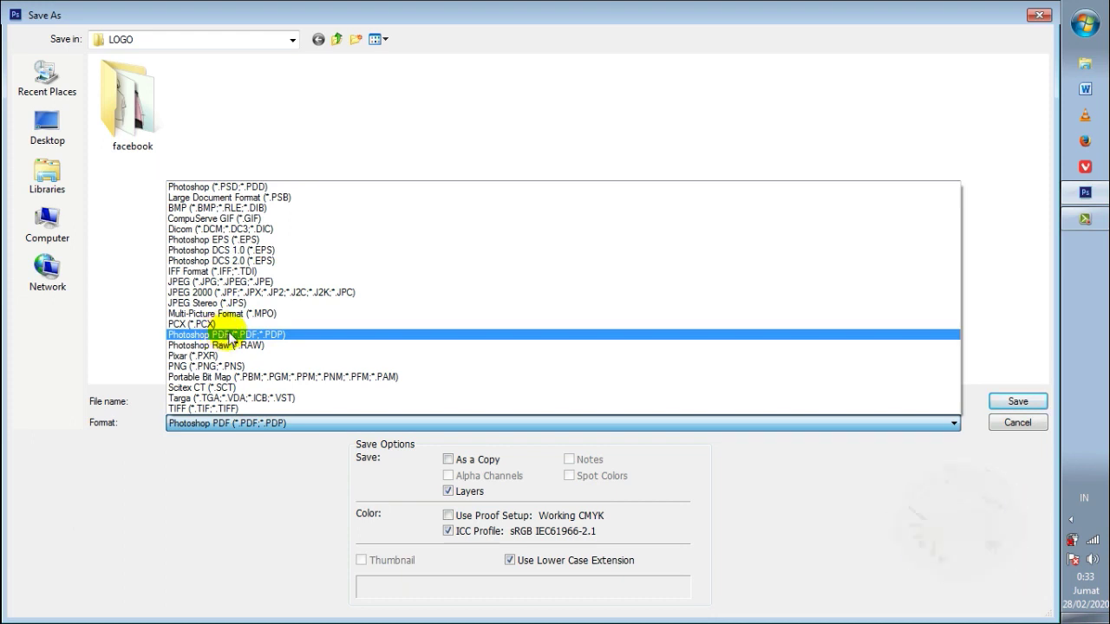
click(231, 336)
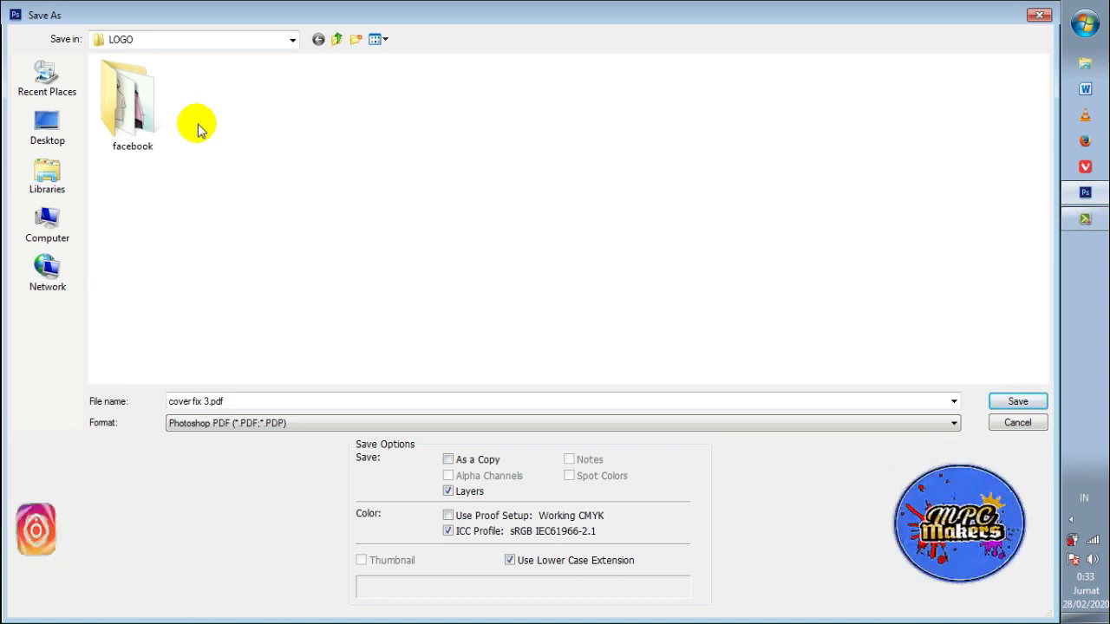
Keep LOGO as the destination folder and save the cover as cover fix 3.pdf.
click(258, 45)
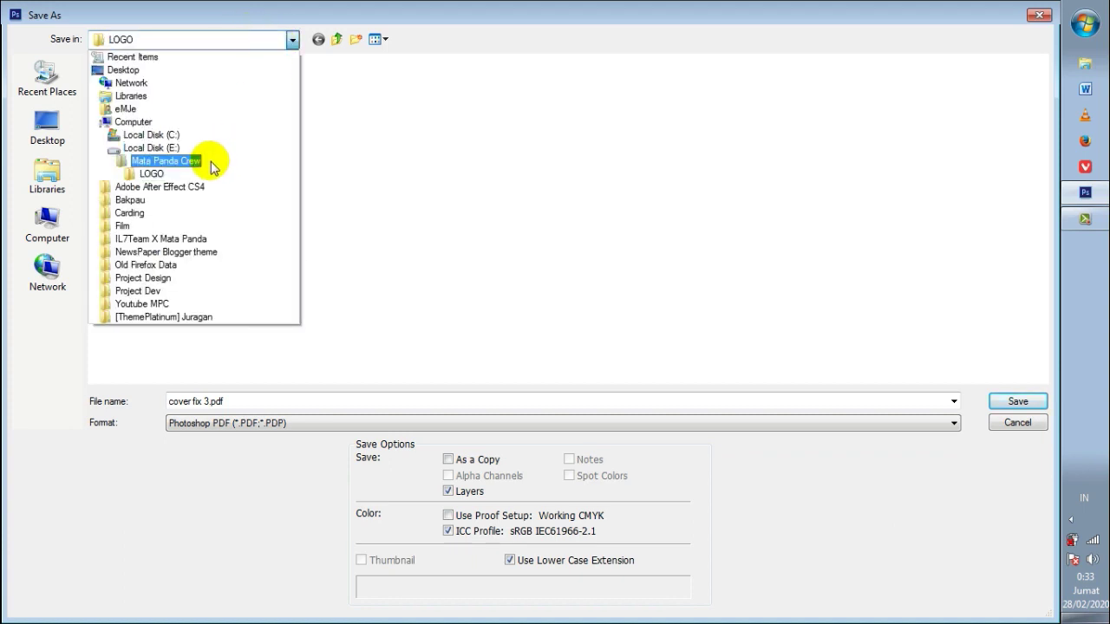
click(154, 170)
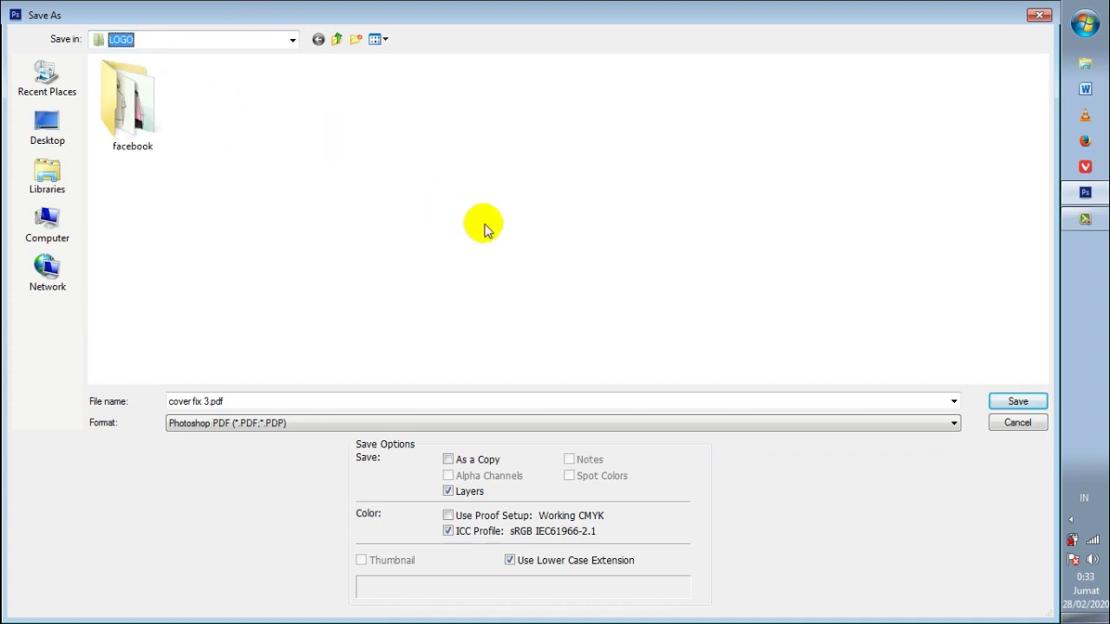
click(416, 250)
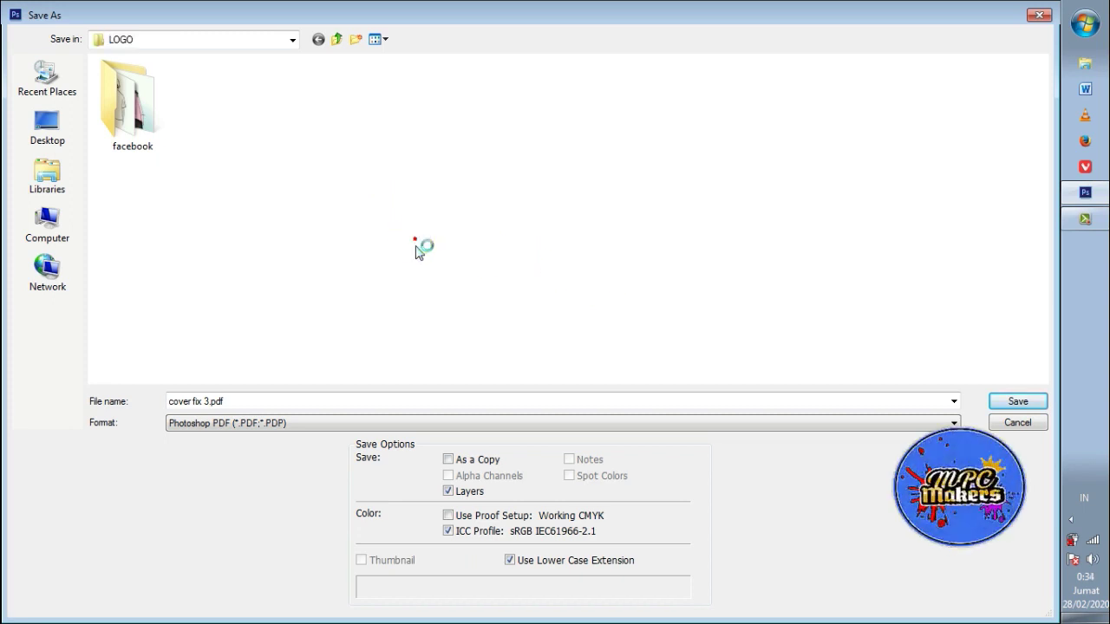
click(1016, 402)
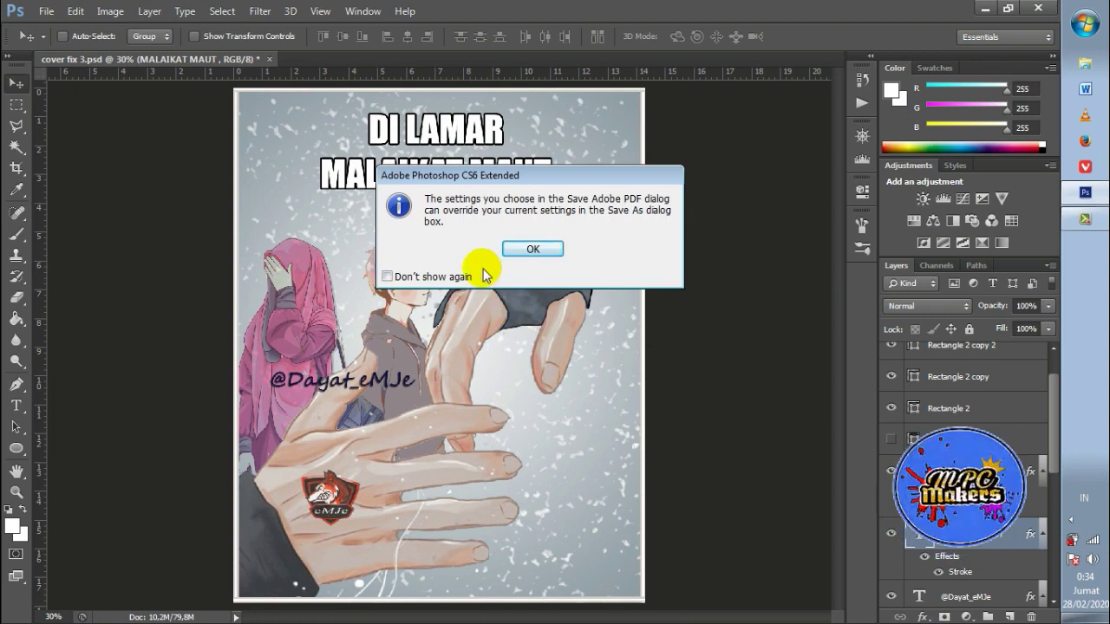
Dismiss the notice, keep PDF Standard at None with Acrobat 5 compatibility, and save the PDF.
click(519, 249)
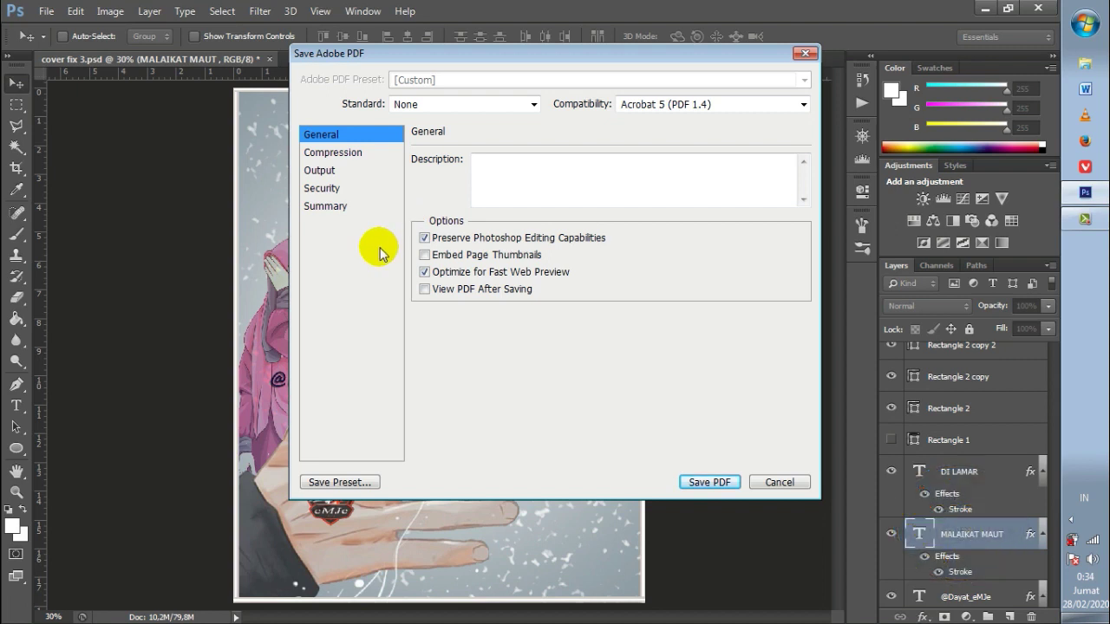
click(456, 105)
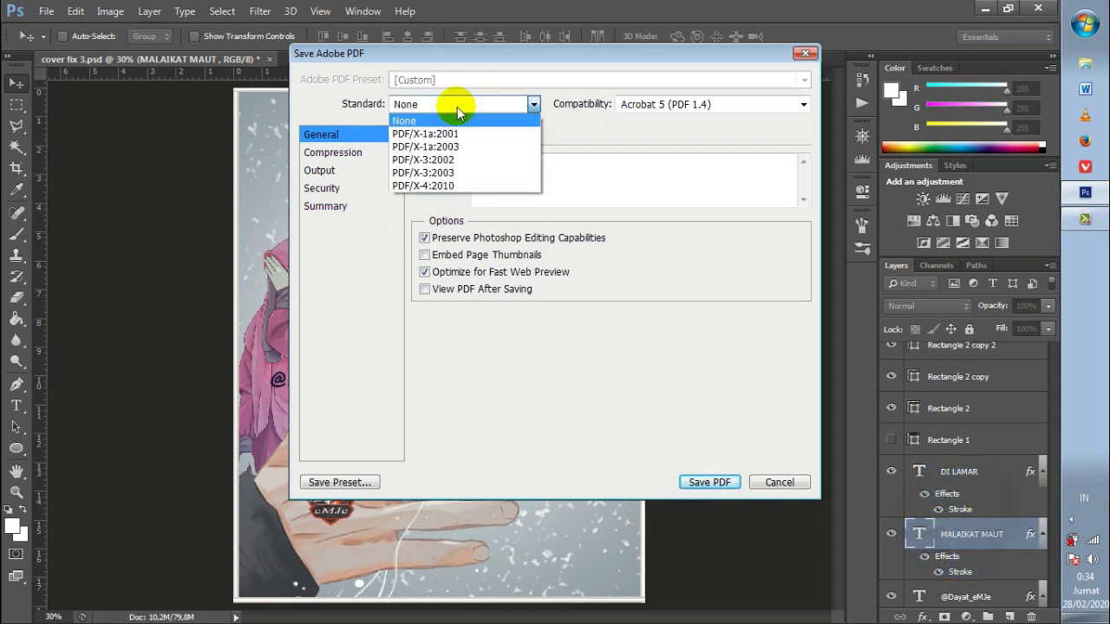
click(455, 104)
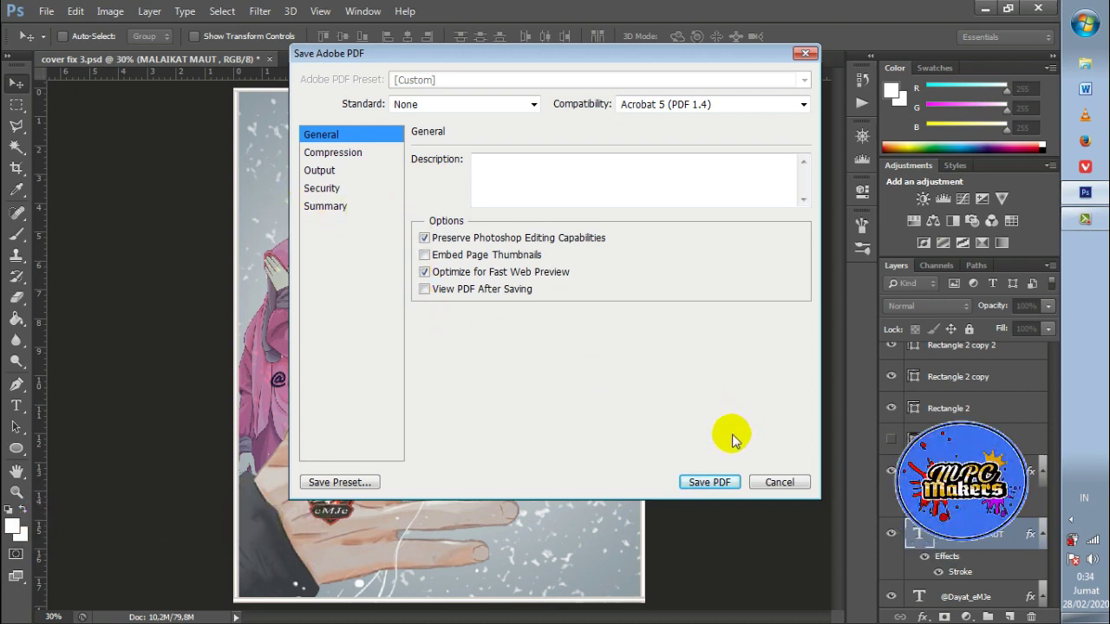
click(724, 486)
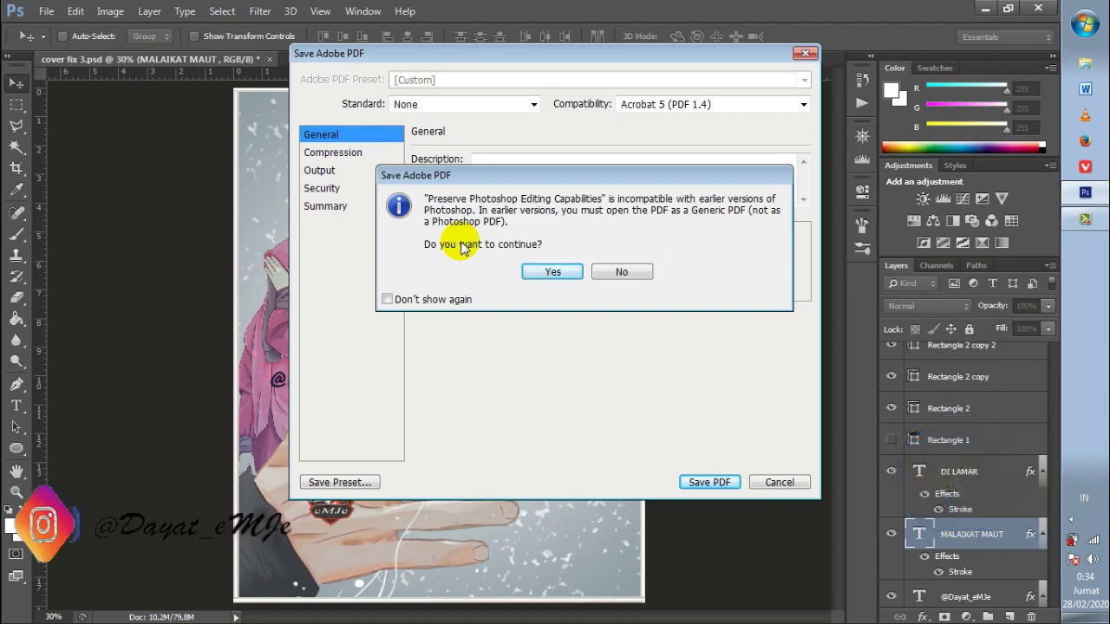
click(547, 274)
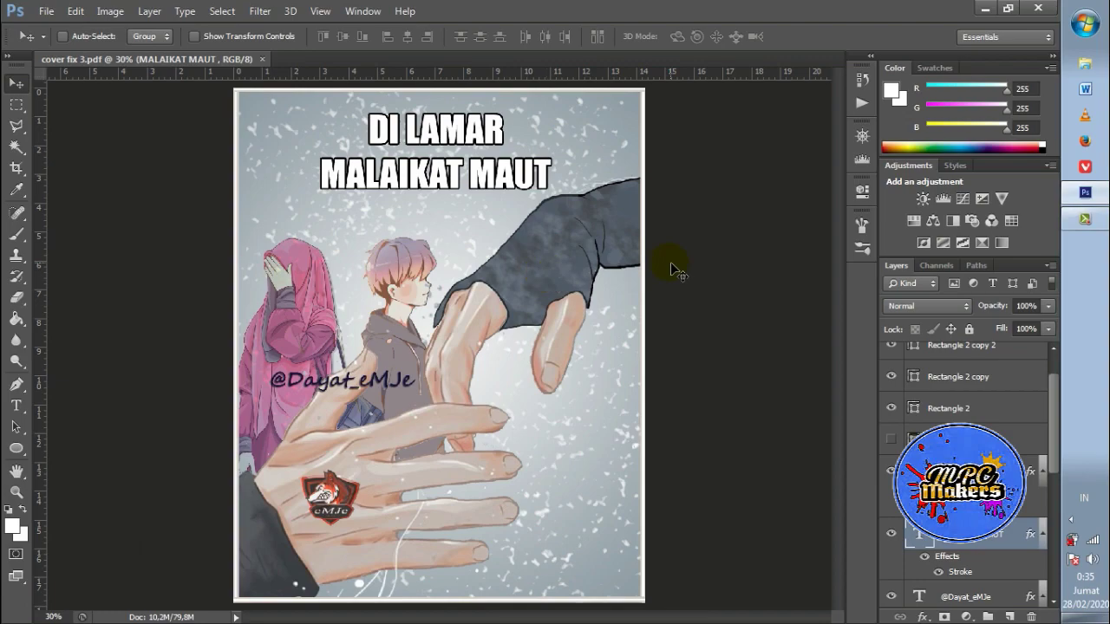
Browse in Windows Explorer to E:\Mata Panda Crew\LOGO and select cover fix 3.pdf.
click(983, 8)
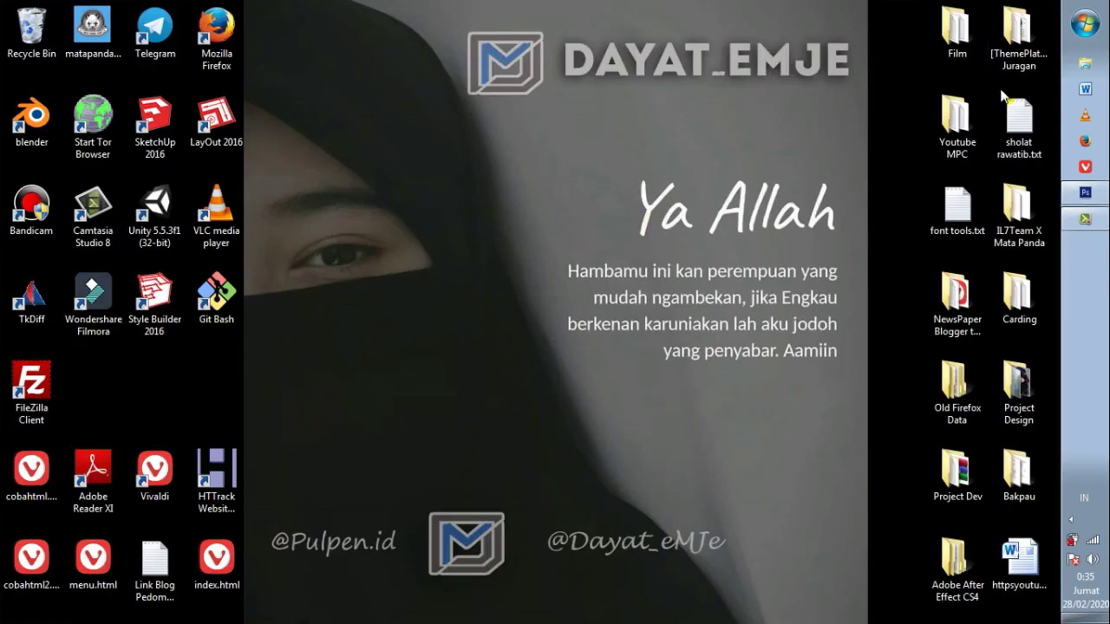
click(1083, 65)
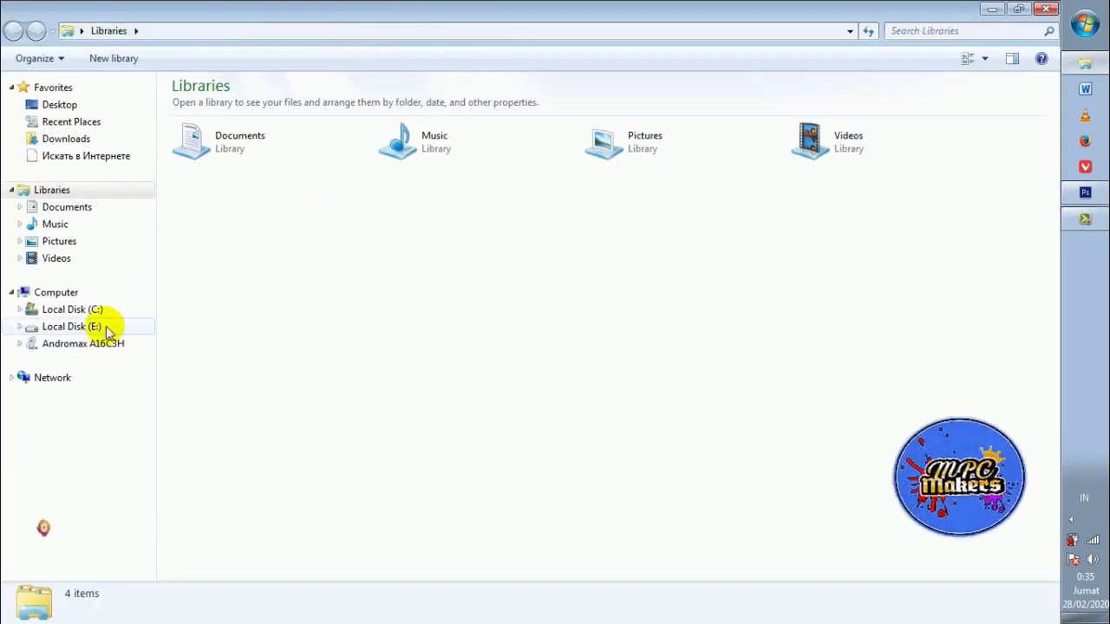
click(106, 328)
scroll(240, 391, down, 5)
scroll(248, 466, down, 4)
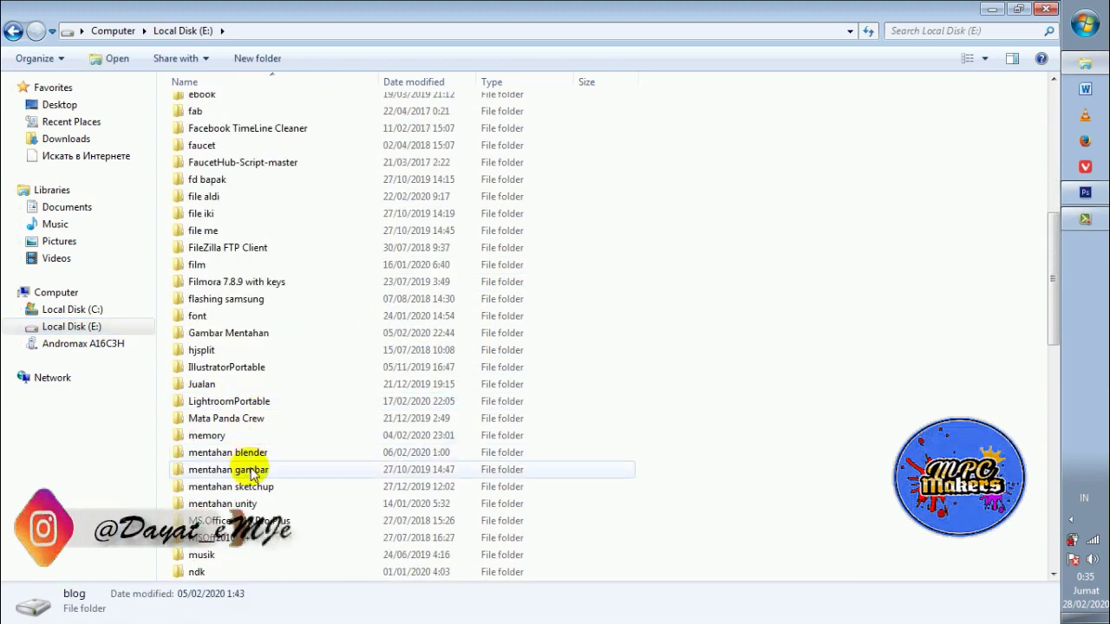
click(257, 419)
double_click(257, 419)
double_click(555, 120)
click(477, 151)
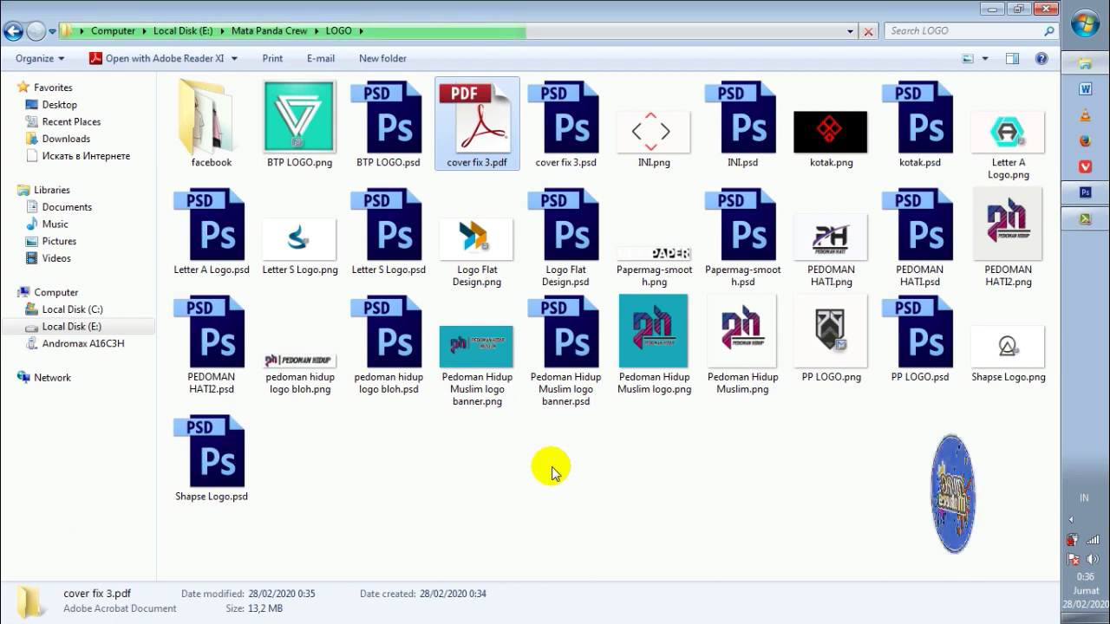
Open cover fix 3.pdf in Adobe Reader and zoom out to 87,8% to view the whole cover.
double_click(490, 163)
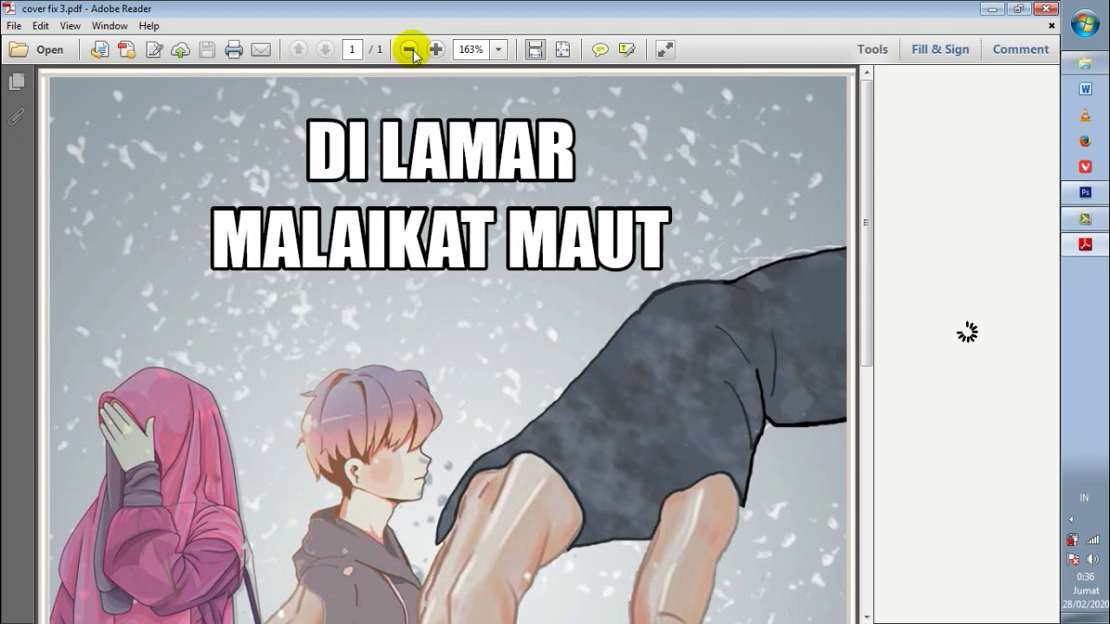
click(411, 50)
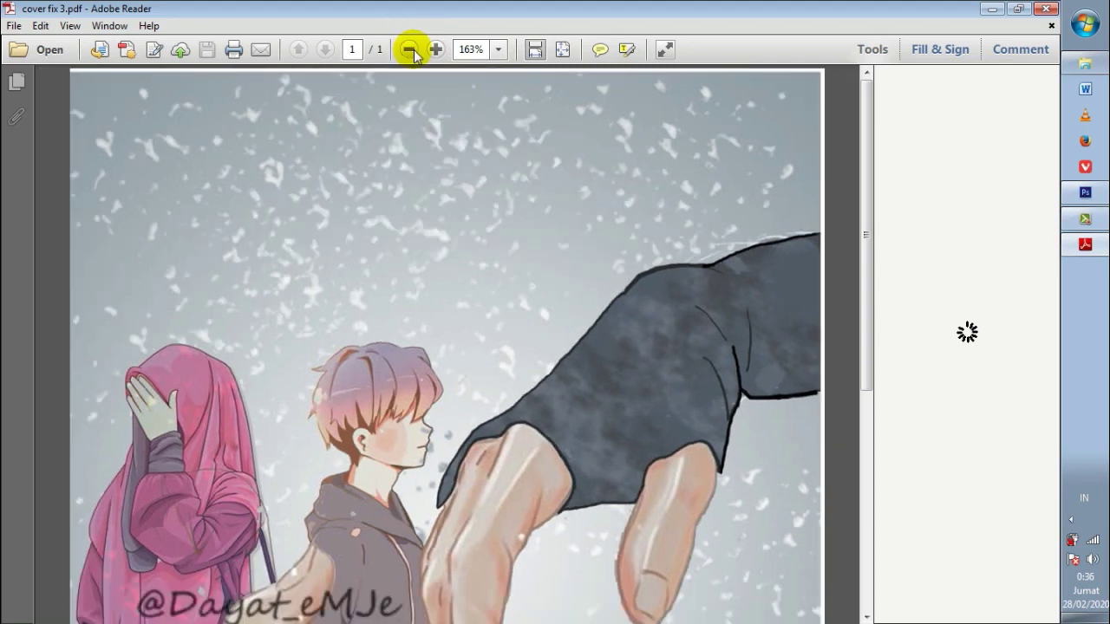
click(410, 49)
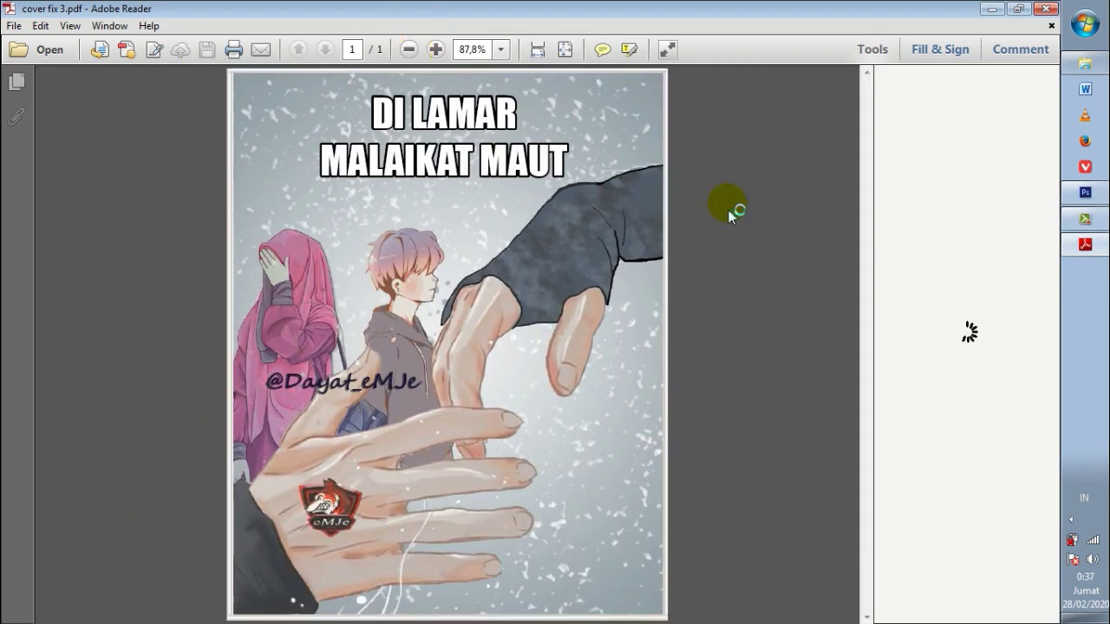